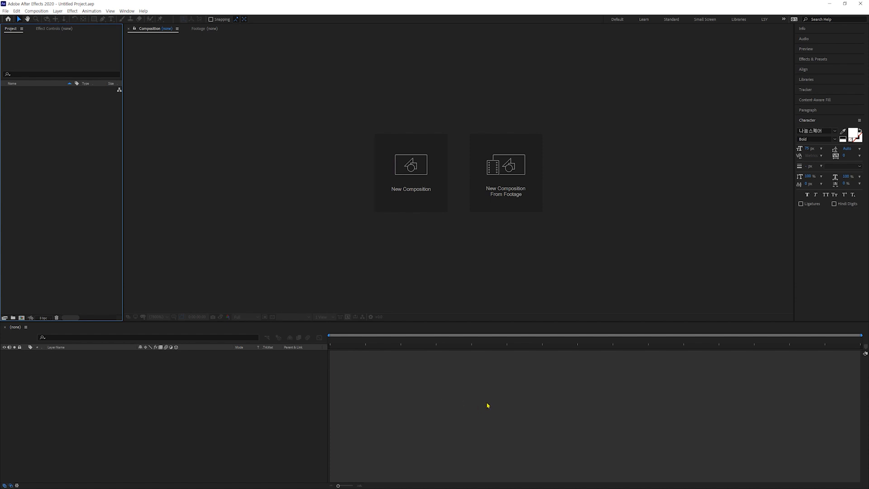
Create a 1920 × 1080, 30 fps, 10-second composition and import the map and pin PNG images as footage
key("ctrl+n")
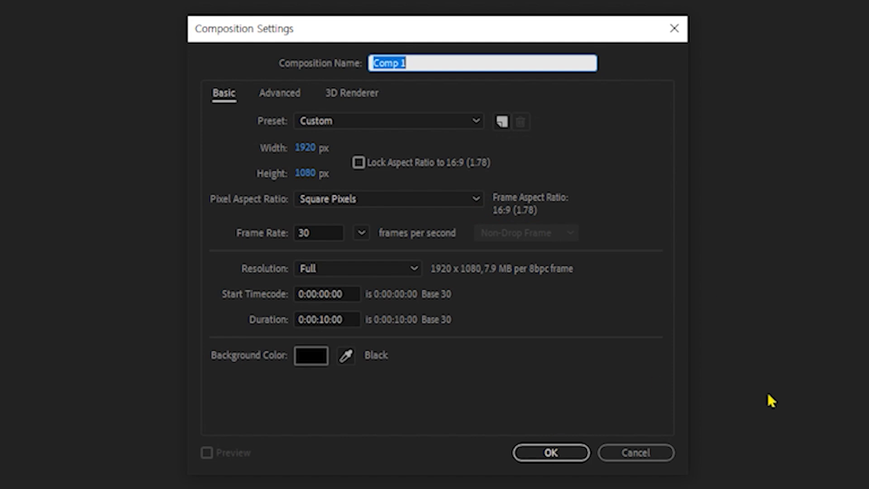
left_click(558, 458)
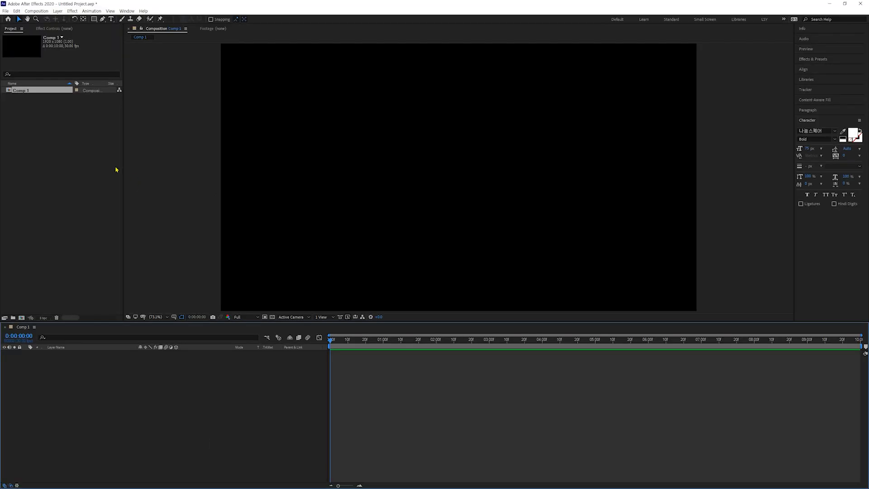
double_click(64, 129)
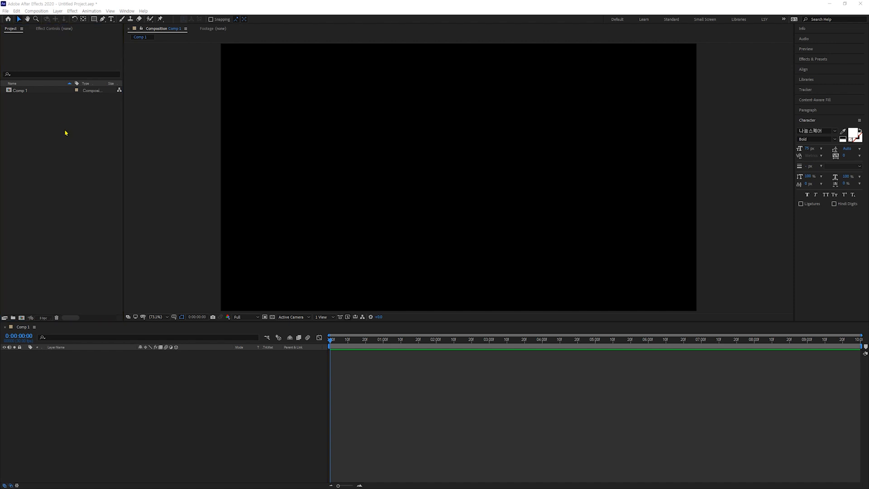
left_click(207, 79)
left_click(247, 77, "ctrl")
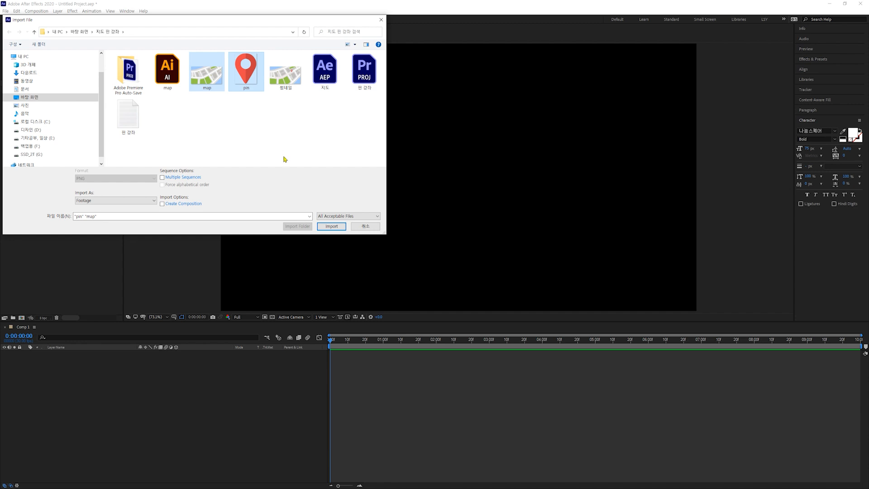
left_click(332, 227)
Add map.png to the composition as the background and place pin.png above it on the map's western part
left_click(28, 99)
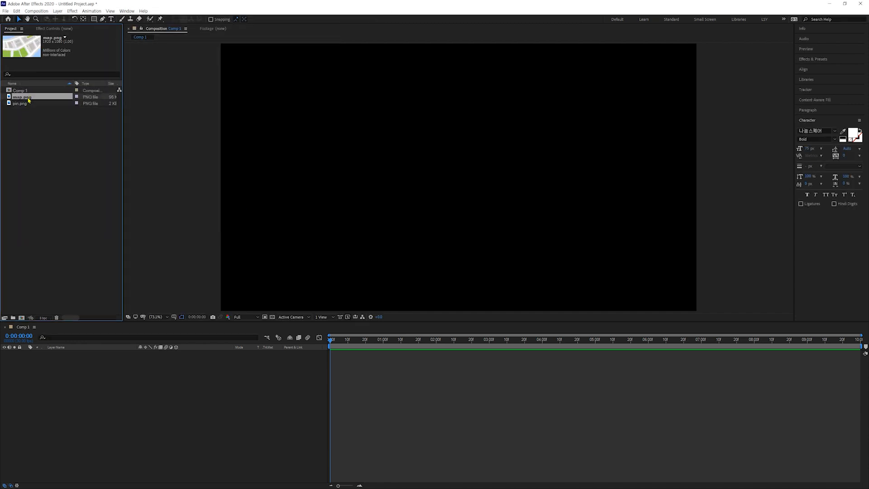
left_click_drag(29, 98, 95, 396)
left_click_drag(21, 105, 292, 181)
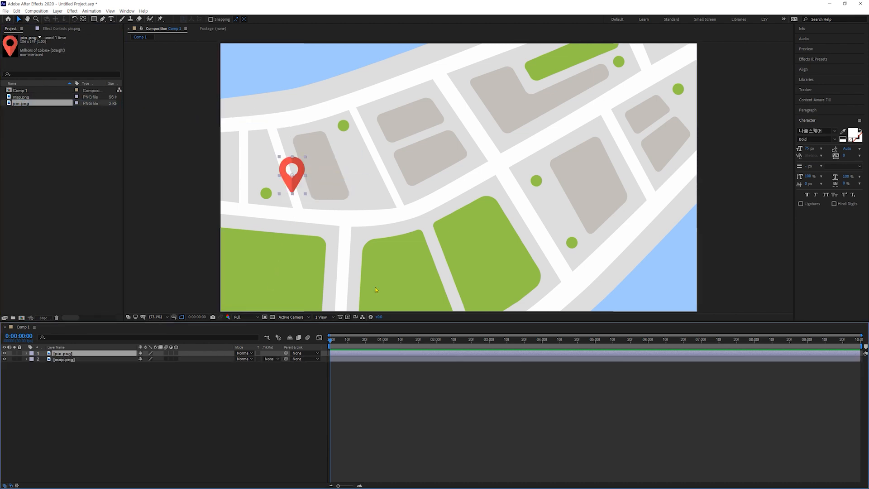
Undo a trial move of the map layer and lock that layer
left_click_drag(450, 185, 568, 208)
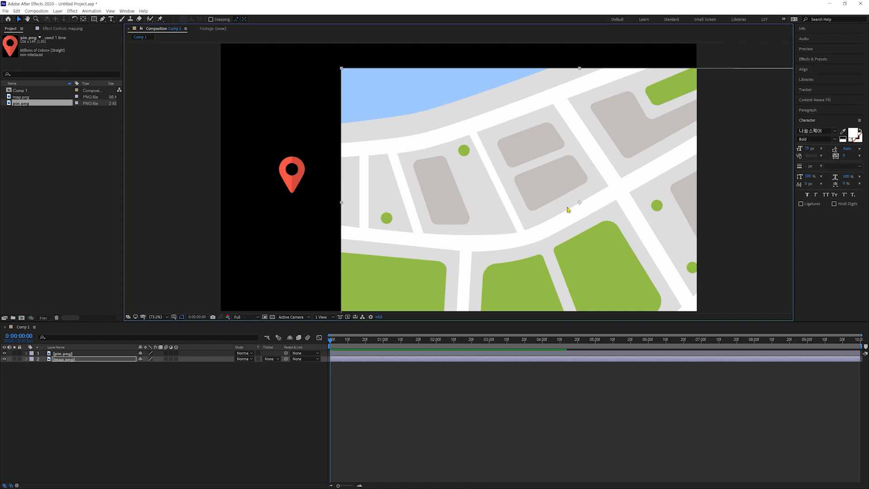
left_click(57, 275)
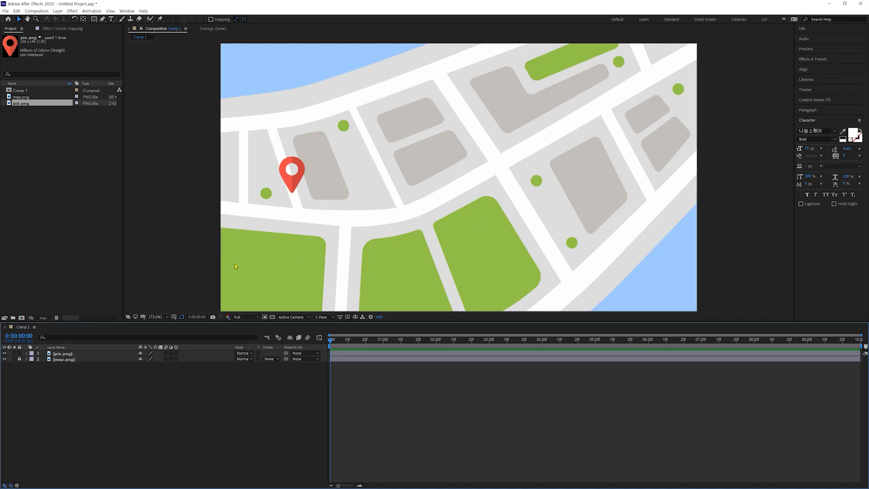
left_click(292, 182)
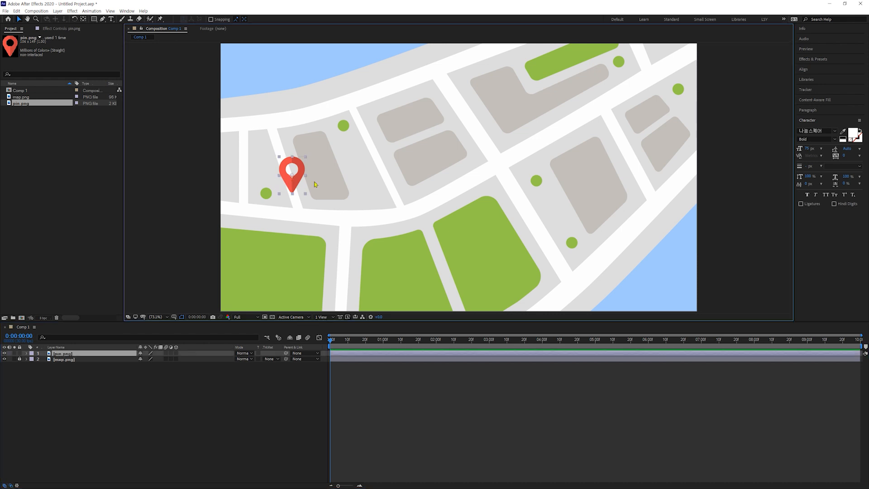
left_click(102, 19)
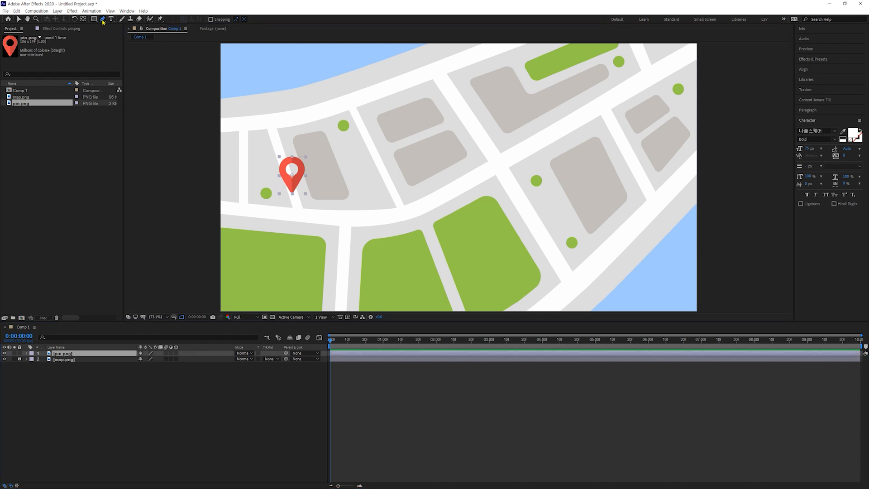
left_click(275, 182)
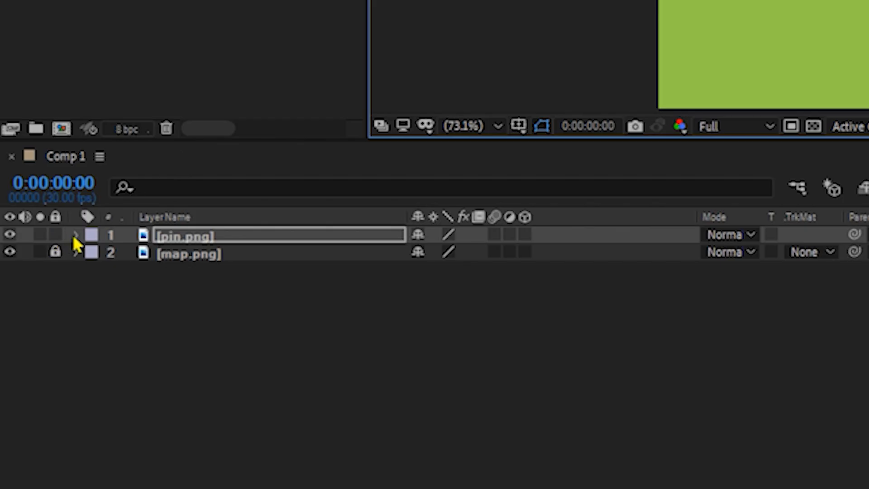
left_click(26, 353)
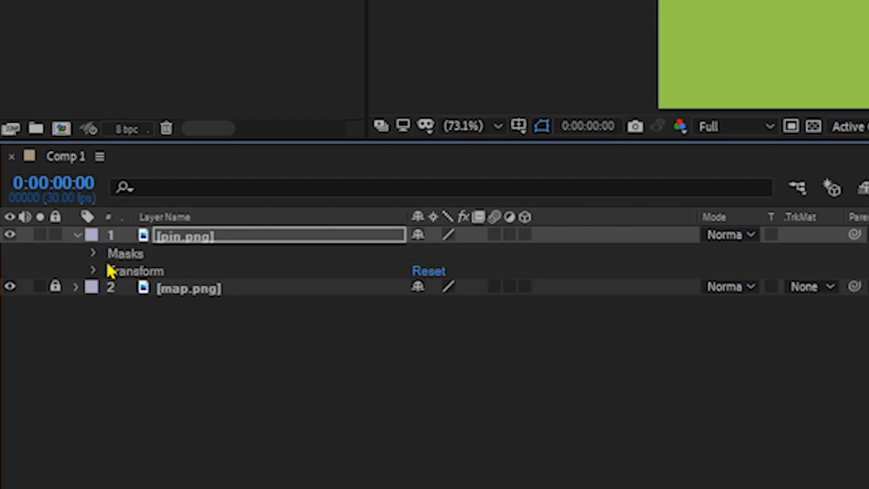
left_click(93, 254)
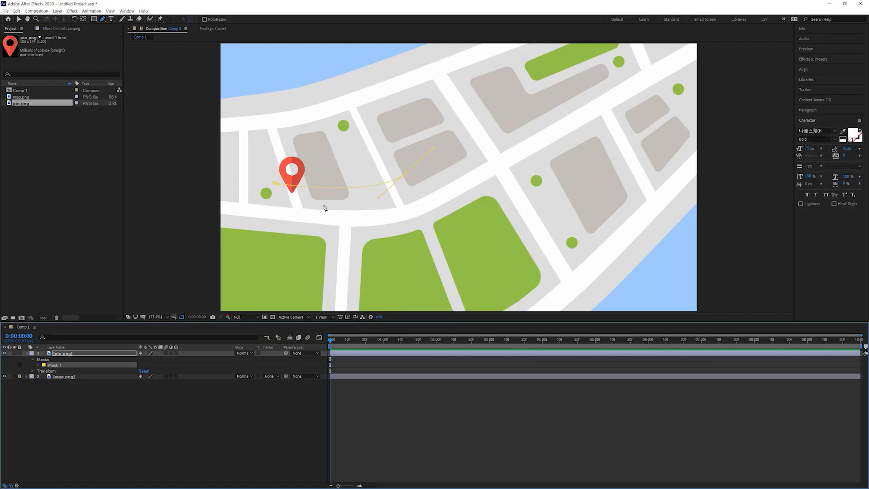
left_click(364, 135)
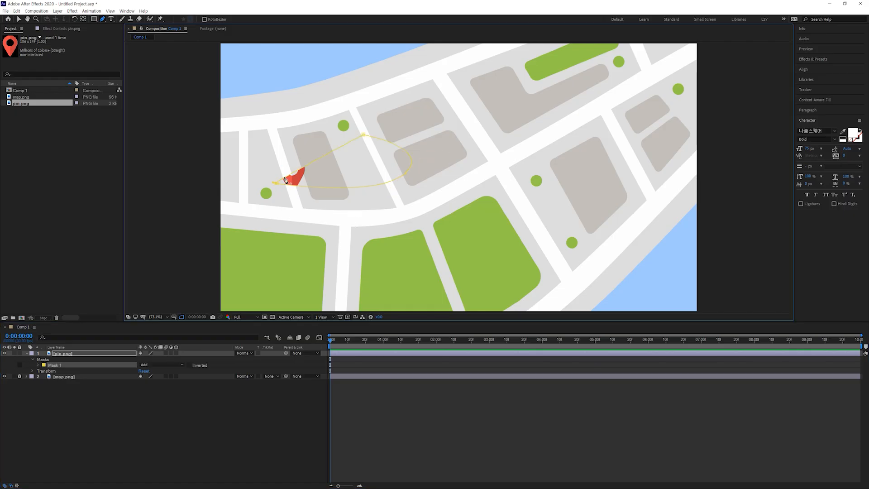
left_click(44, 365)
left_click_drag(501, 334, 501, 318)
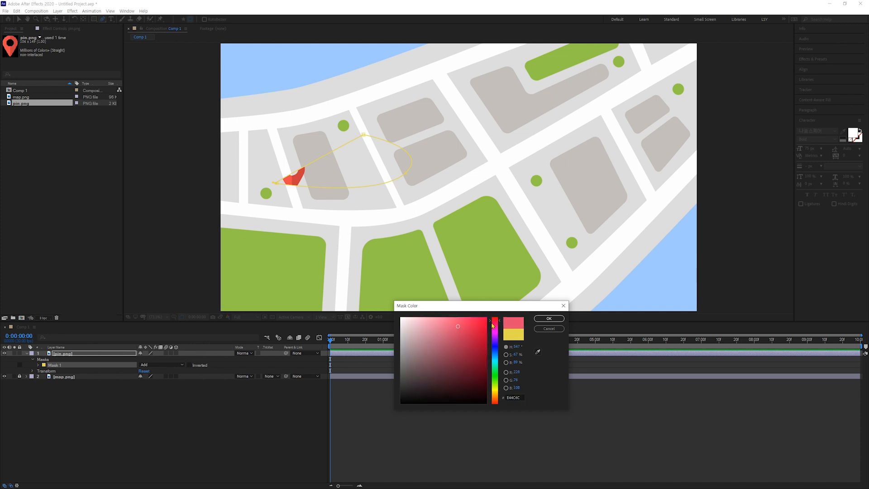
left_click(549, 318)
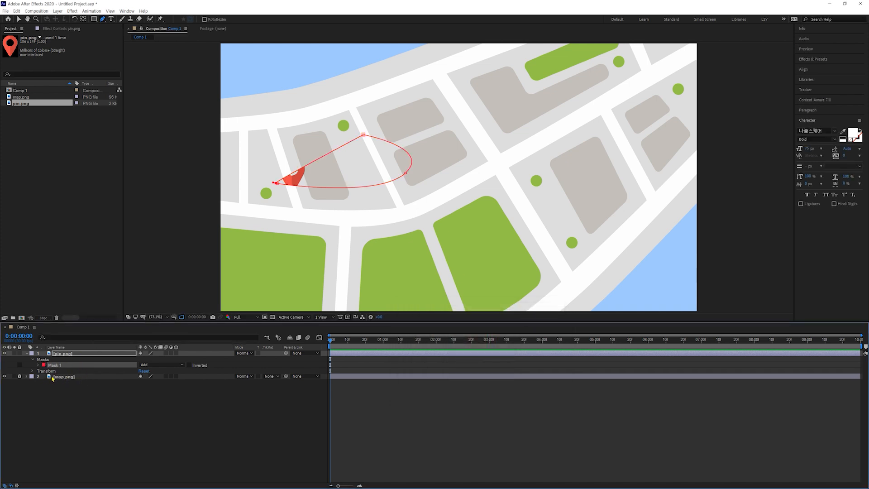
key("ctrl+z")
key("Delete")
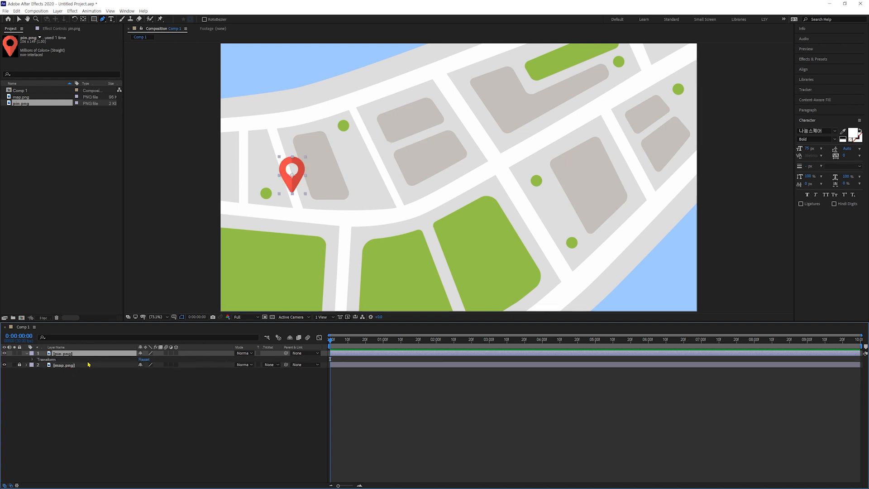
With all layers deselected, set the Pen tool's shape fill to None and keep a red stroke colour
left_click(87, 380)
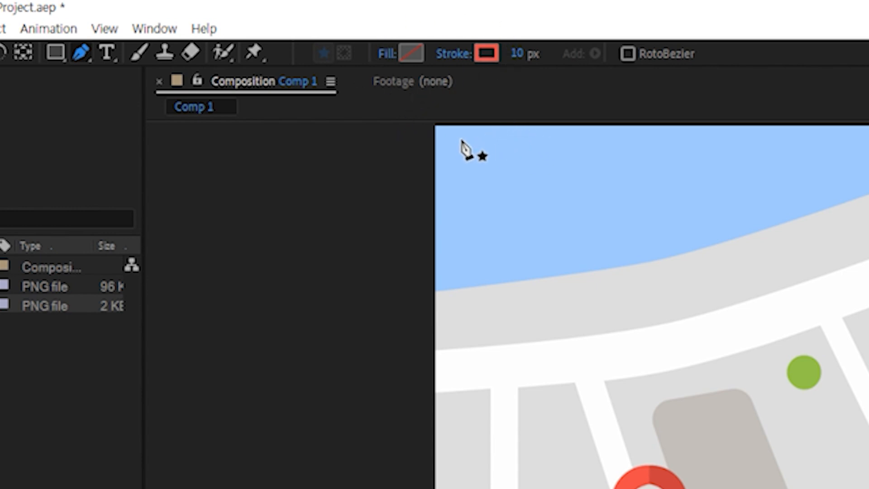
left_click(387, 55)
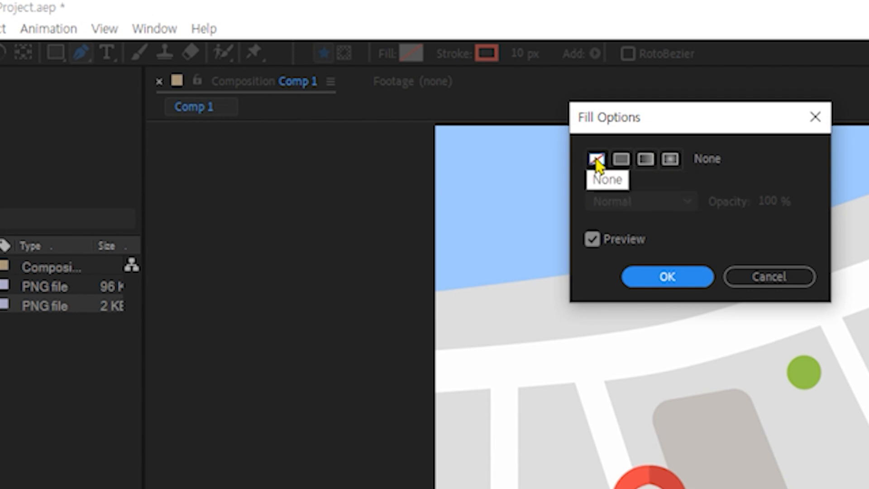
left_click(646, 277)
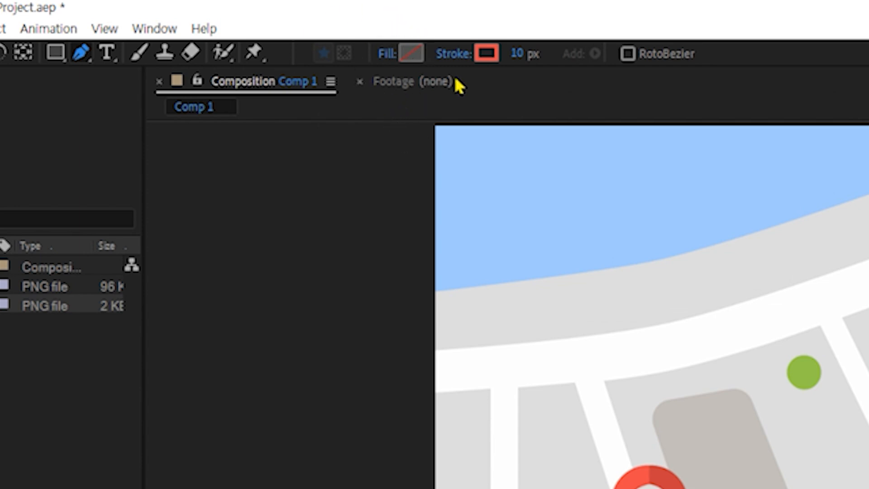
left_click(490, 56)
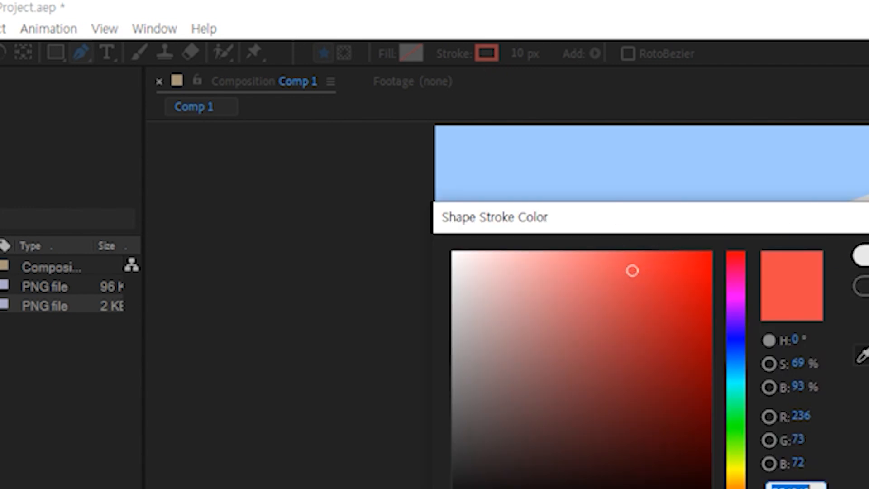
left_click(865, 256)
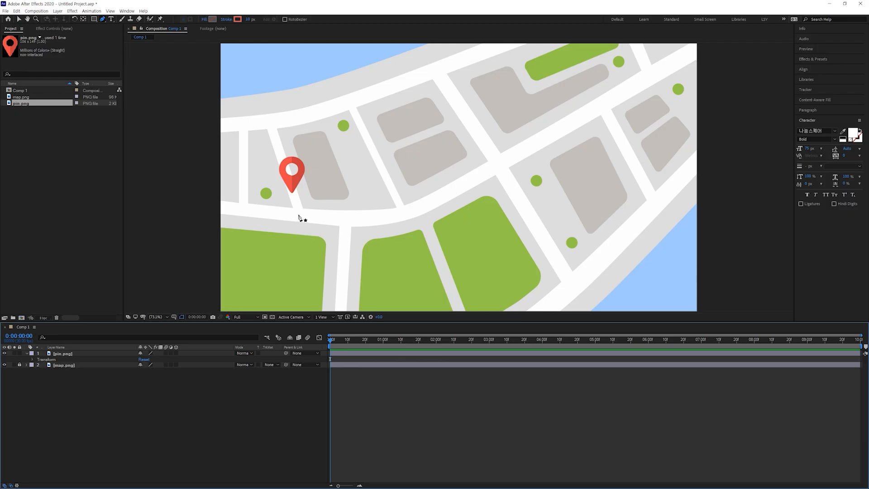
Draw a curved route with the Pen tool along the main road, from below the pin to just past the map's upper-right corner
left_click(299, 214)
left_click_drag(353, 221, 369, 221)
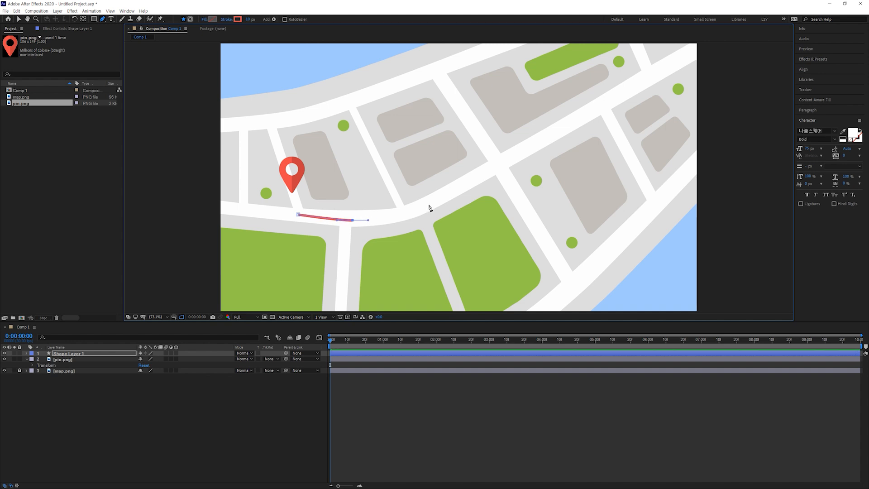
left_click_drag(429, 205, 456, 189)
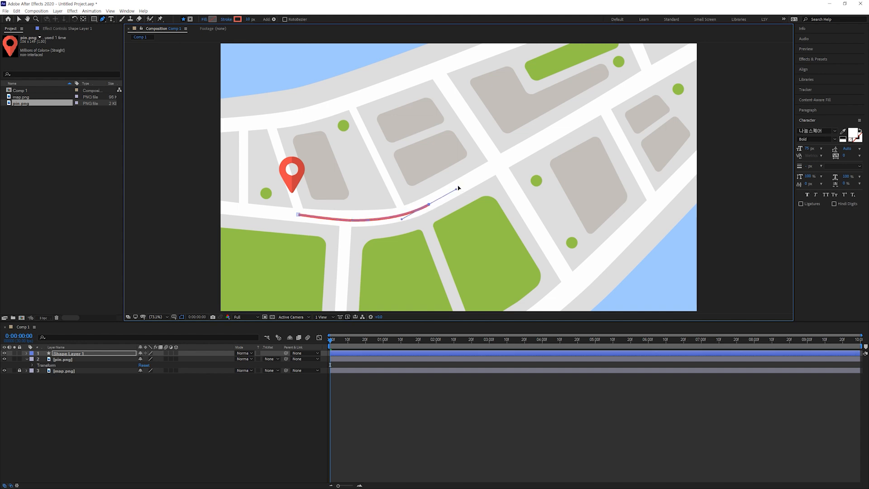
left_click(703, 48)
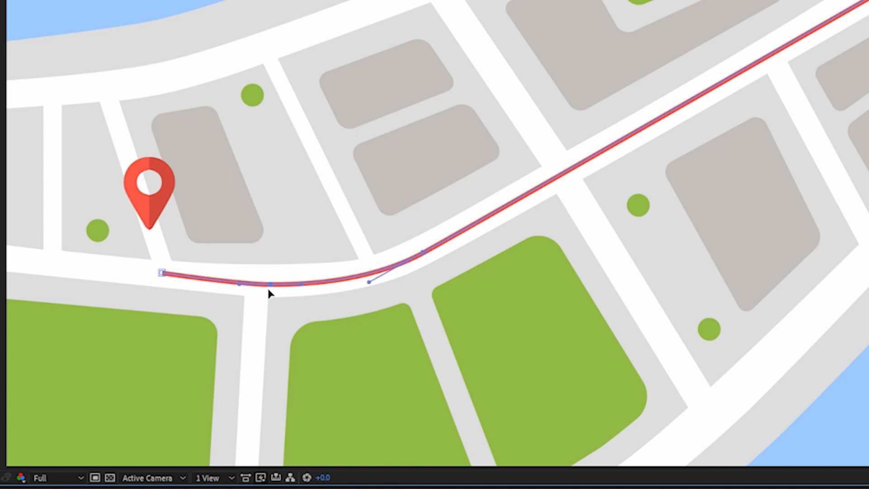
mouse_move(271, 285)
left_mouse_down()
mouse_move(303, 289)
mouse_move(303, 304)
mouse_move(317, 279)
mouse_move(316, 287)
mouse_move(268, 291)
mouse_move(272, 285)
left_mouse_up()
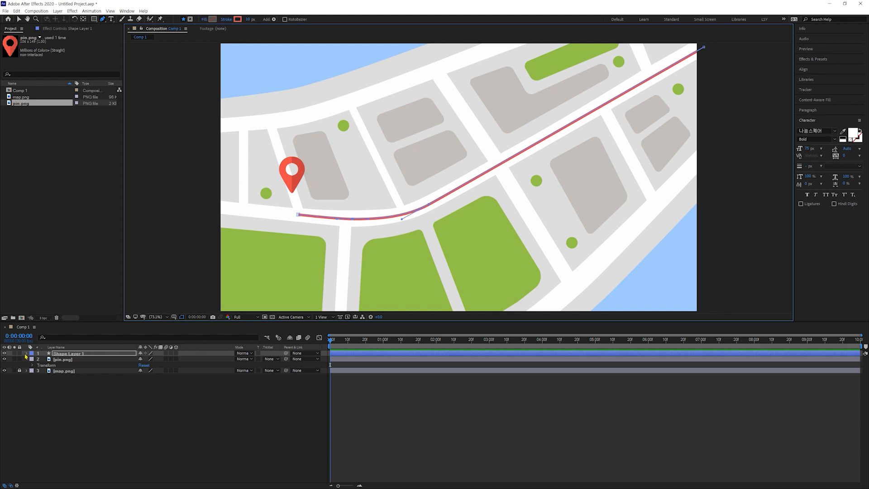
Add dashes to the stroke of the route's shape layer
left_click(26, 354)
left_click(32, 359)
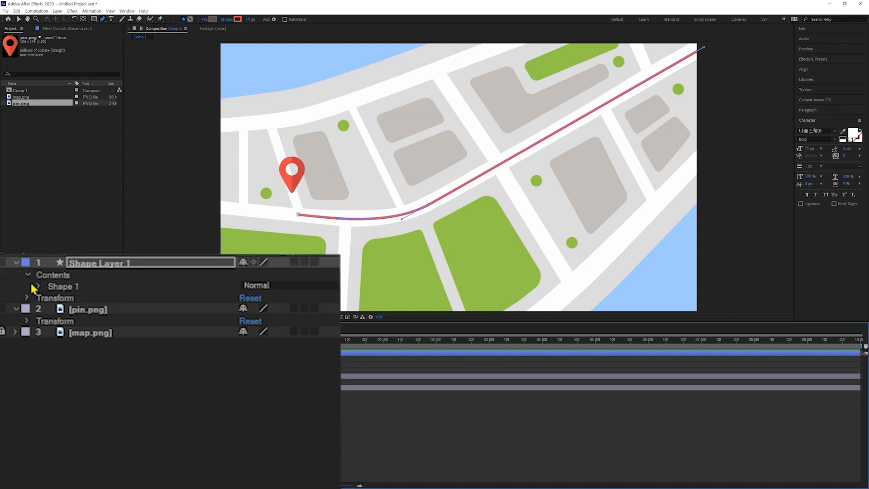
left_click(38, 286)
left_click(51, 310)
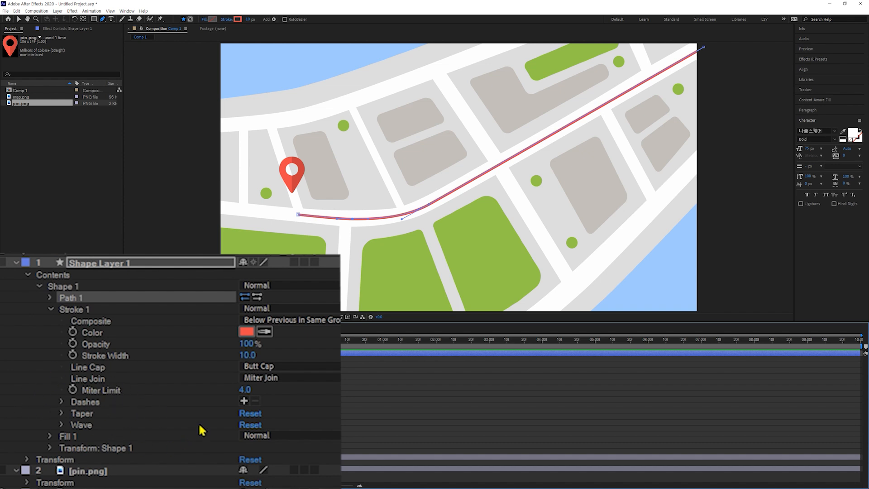
left_click(244, 401)
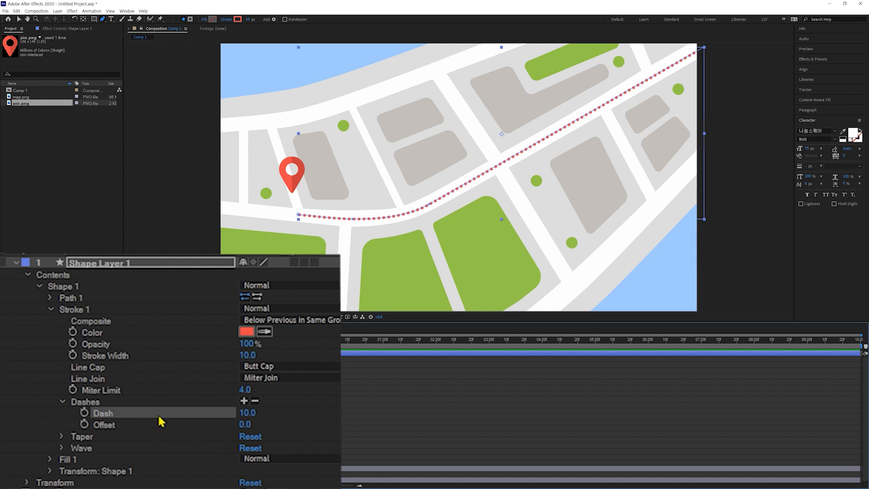
Try different dash lengths on the route's stroke and undo the change to 40
left_click_drag(248, 413, 280, 411)
left_click_drag(248, 412, 216, 406)
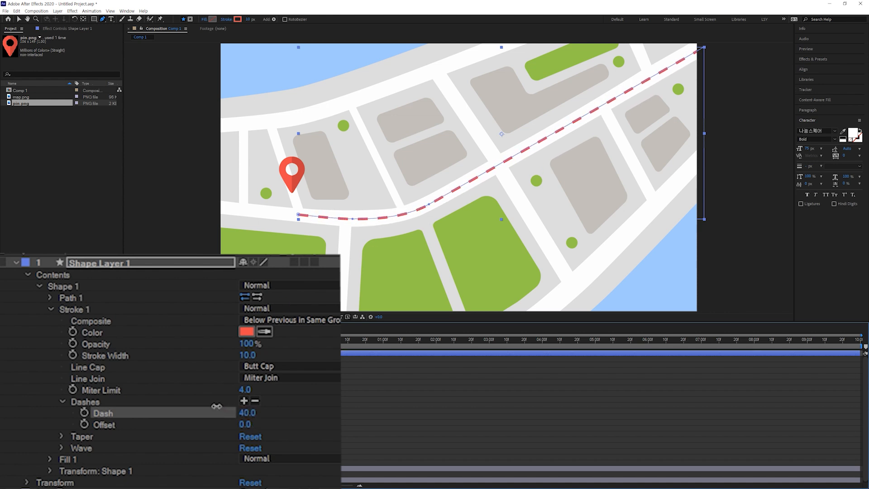
key("ctrl+z")
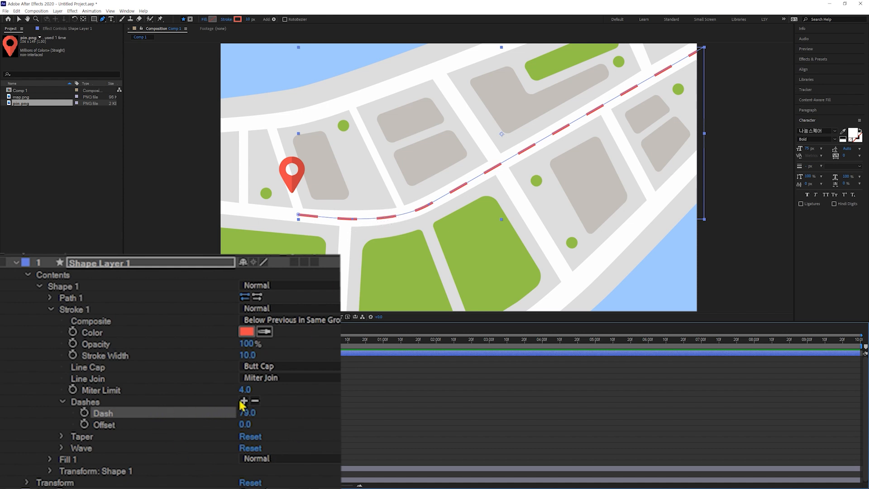
Add a gap to the route's dashed stroke and set the dash to 36 and the gap to 28
left_click(244, 401)
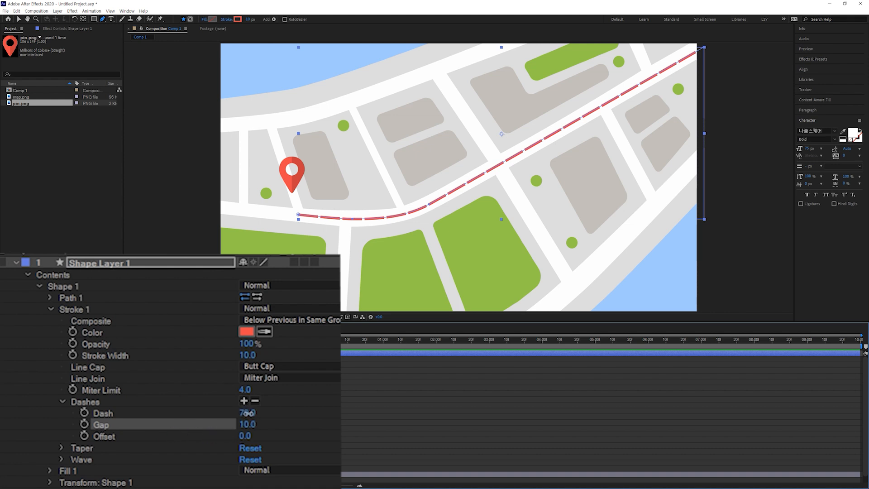
mouse_move(247, 412)
left_mouse_down()
mouse_move(311, 399)
mouse_move(246, 420)
mouse_move(299, 403)
mouse_move(254, 419)
mouse_move(218, 412)
mouse_move(238, 426)
mouse_move(230, 426)
mouse_move(242, 414)
left_mouse_up()
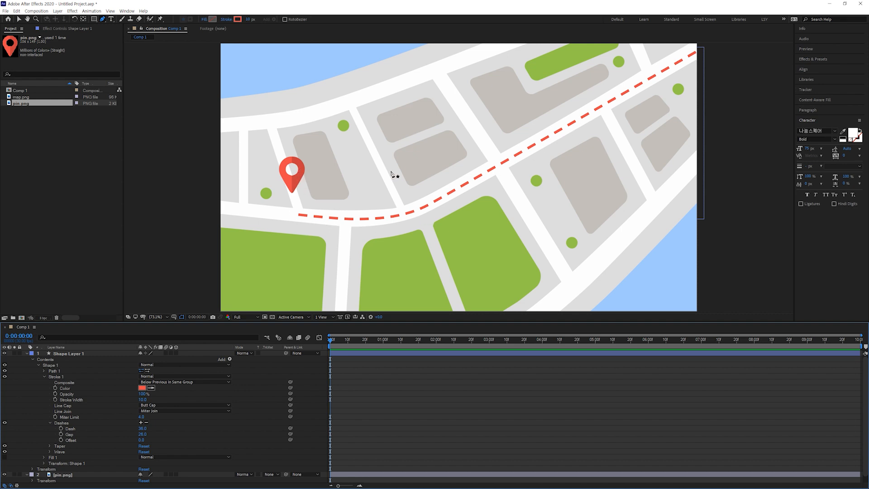
Move the pin slightly to the right on the map and place its anchor point at the pin's tip
left_click(19, 19)
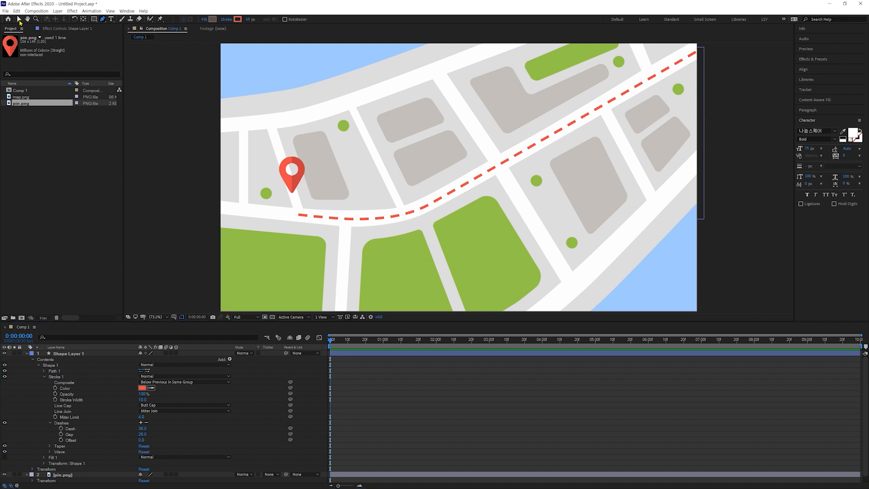
left_click(285, 170)
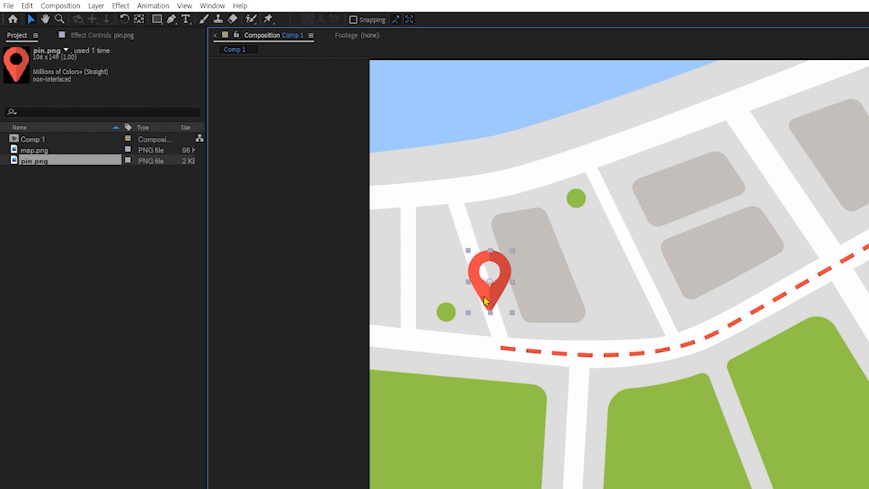
left_click_drag(482, 303, 498, 272)
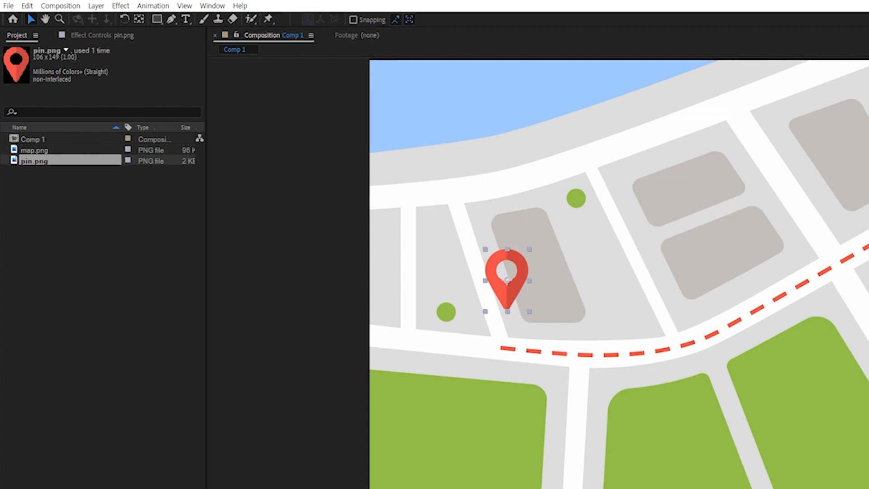
left_click(140, 20)
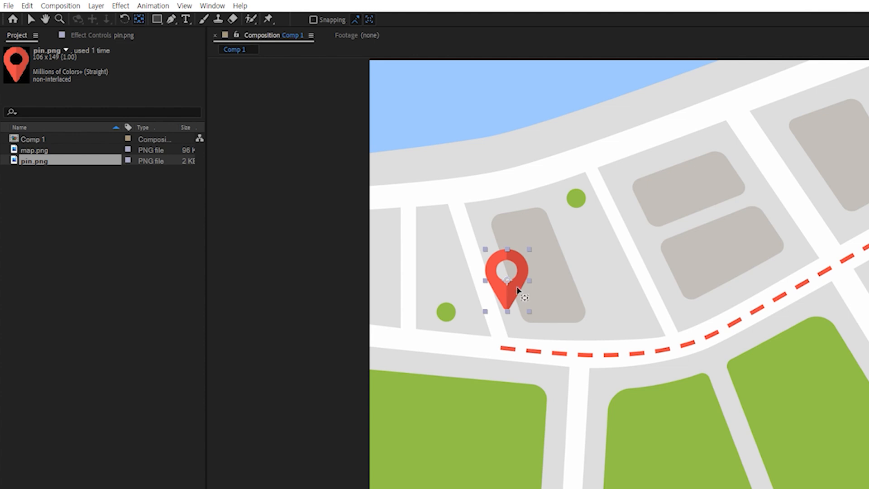
left_click_drag(508, 283, 509, 305)
scroll(80, 387, "up", 1)
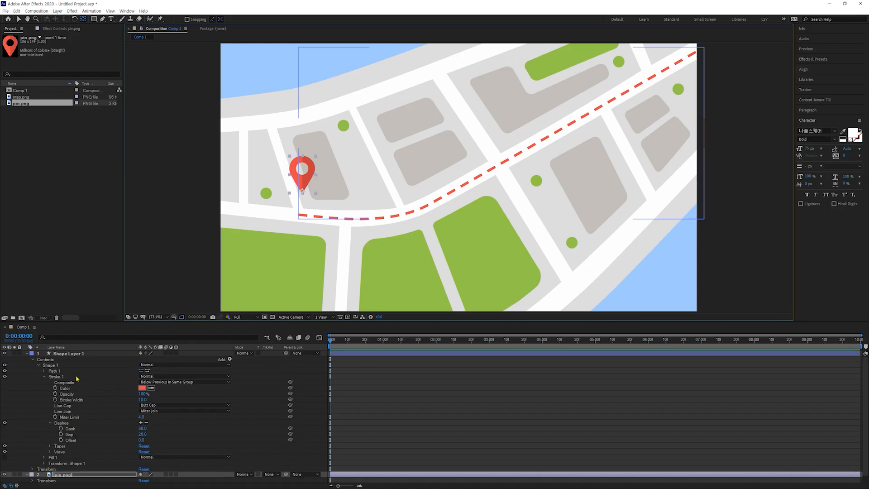
Rename the route's shape layer as 점선
left_click(68, 354)
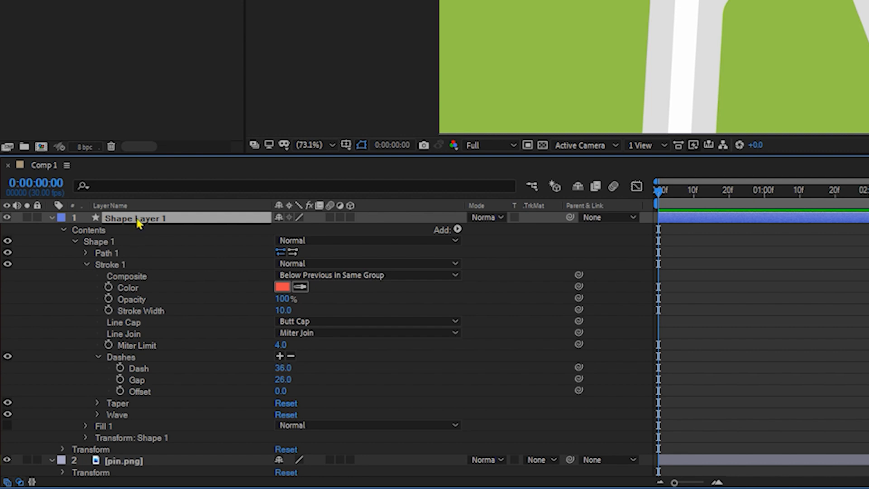
key("Return")
type("ㅈ")
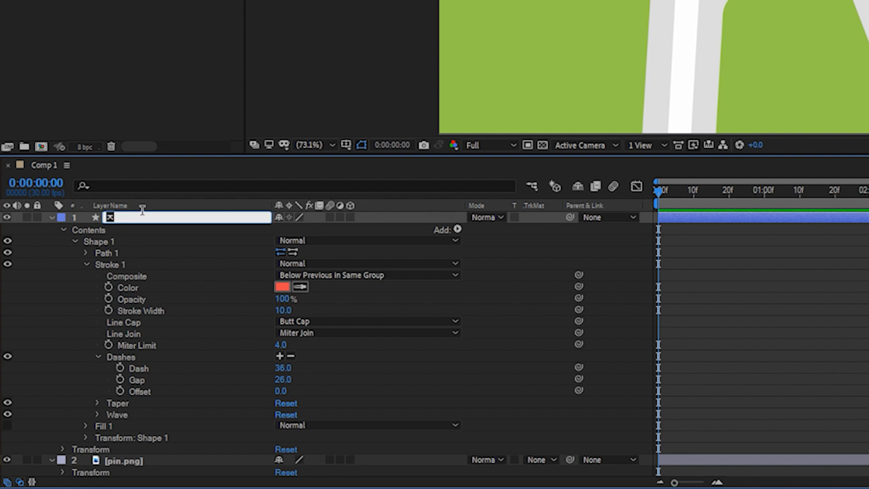
type("ㅓㅁㅅㅓㄴ")
key("Return")
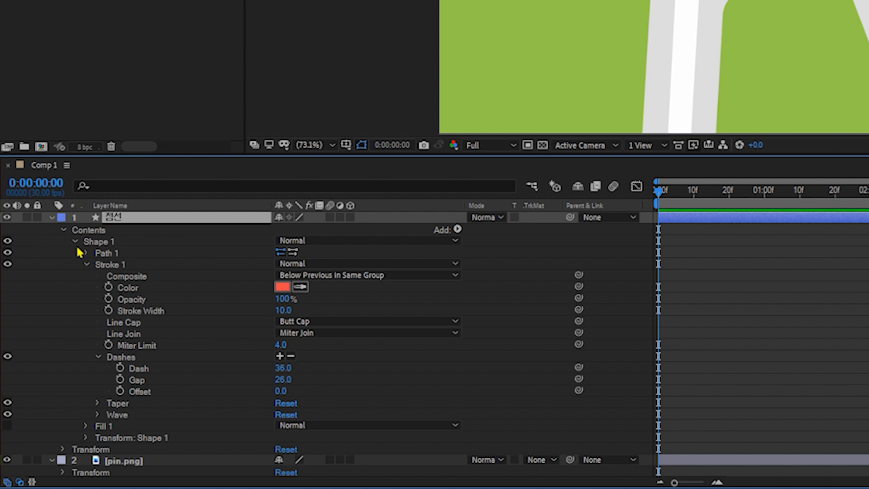
Copy the Path property of the 점선 layer and move the pin.png layer above it with its Position shown
left_click(84, 253)
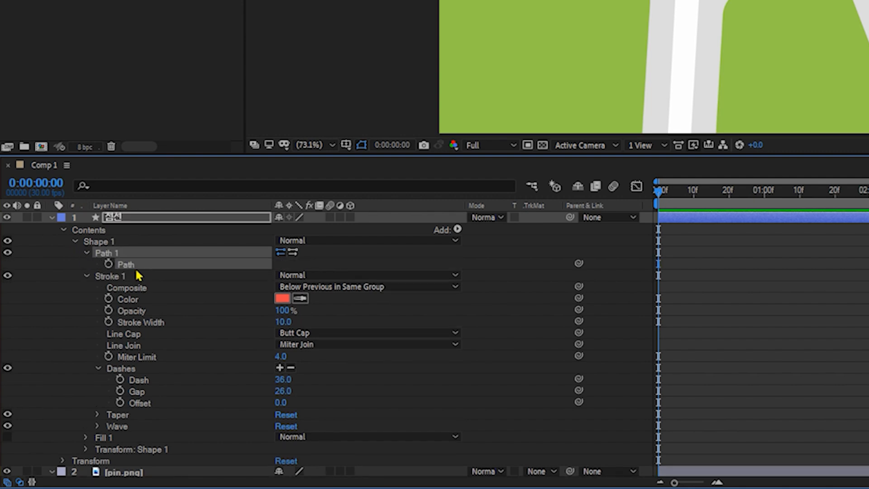
key("ctrl+c")
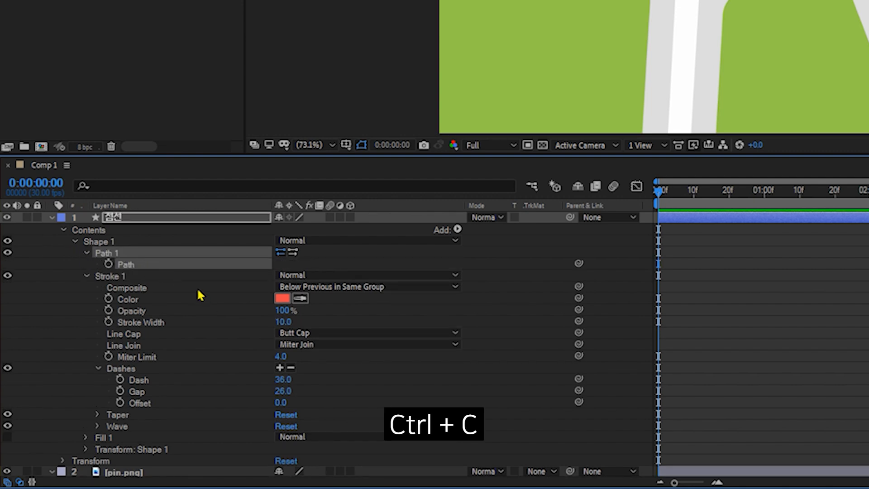
scroll(197, 290, "down", 1)
left_click(122, 448)
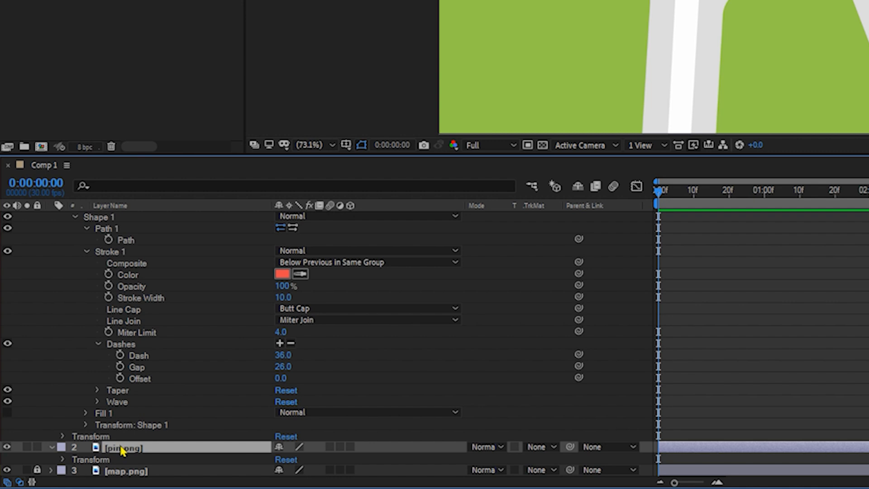
key("p")
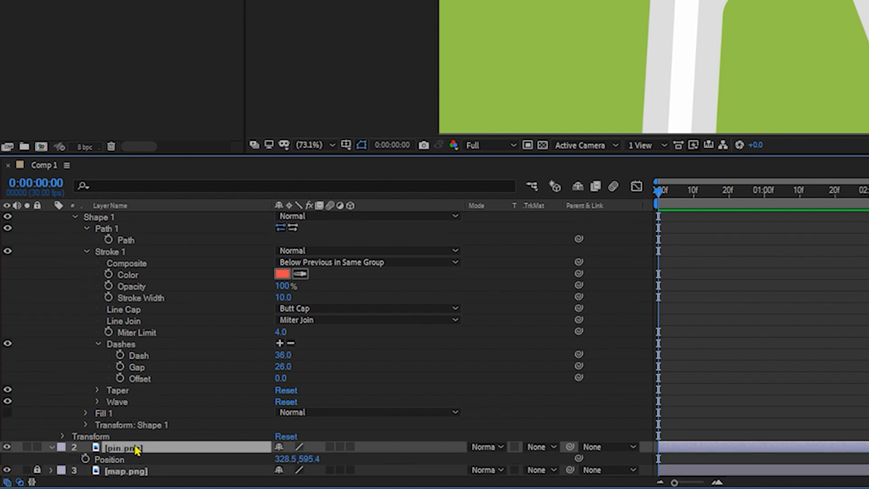
left_click_drag(136, 448, 127, 235)
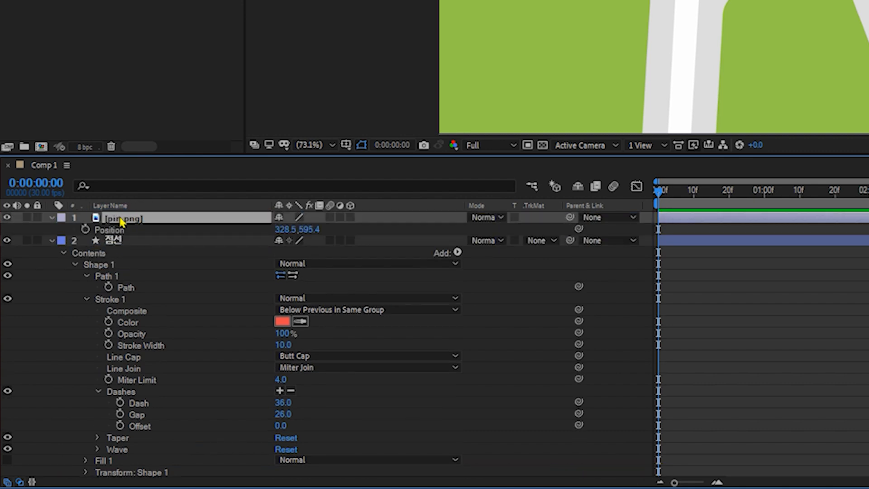
Paste the copied path into the pin's Position at 0:00:00:00 and preview the pin's motion along the route
left_click_drag(679, 190, 744, 240)
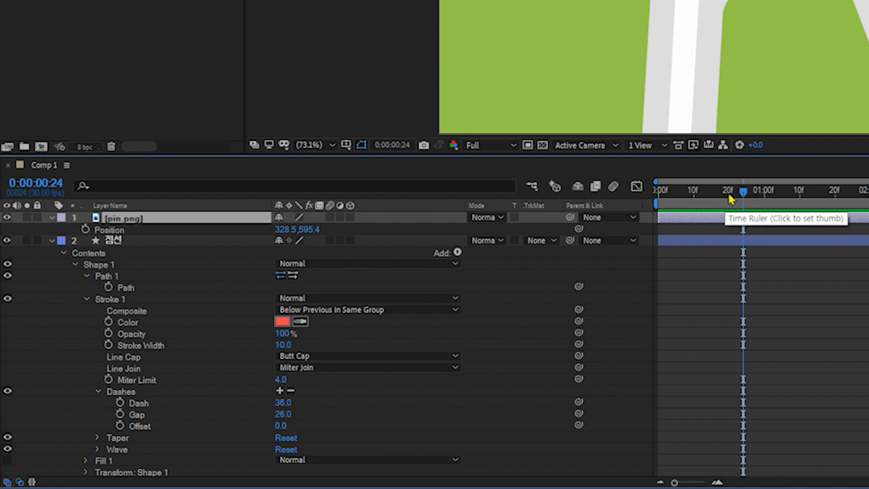
left_click_drag(729, 196, 660, 194)
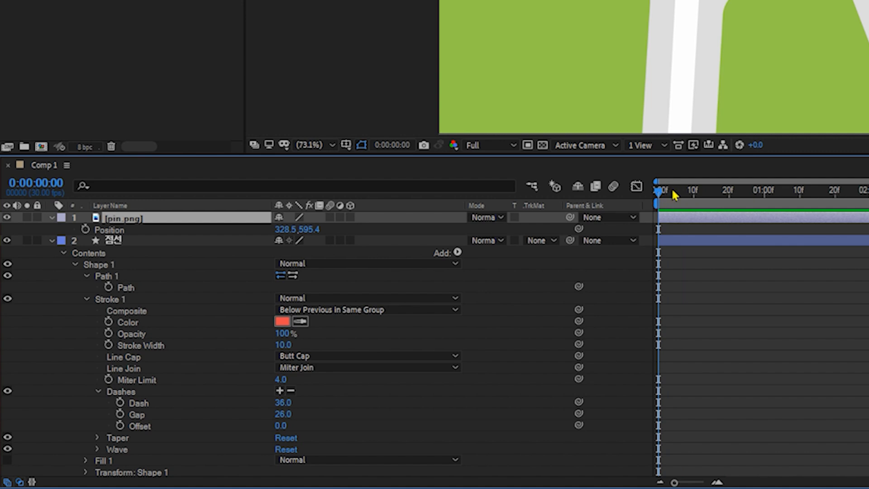
left_click(85, 229)
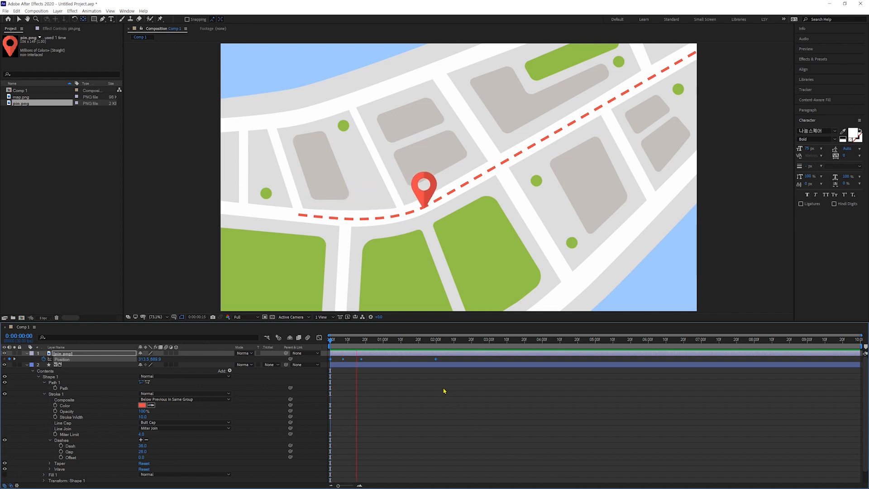
key("space")
key("space")
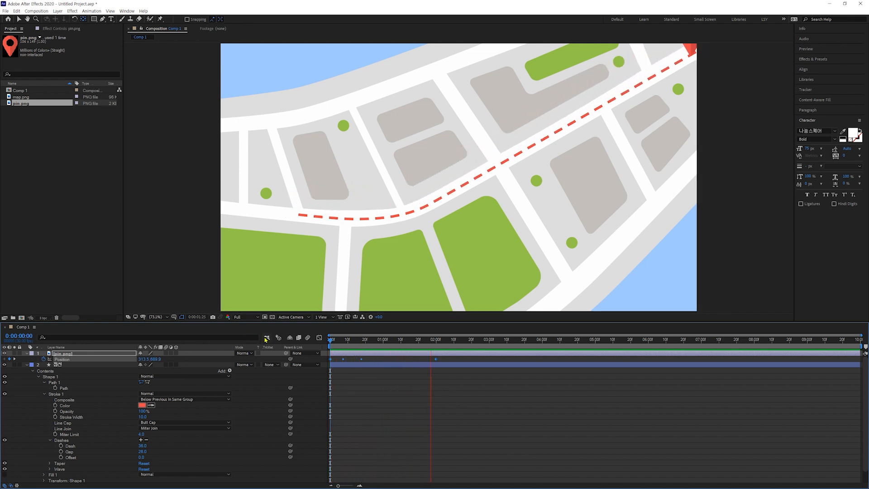
key("space")
key("space")
key("space")
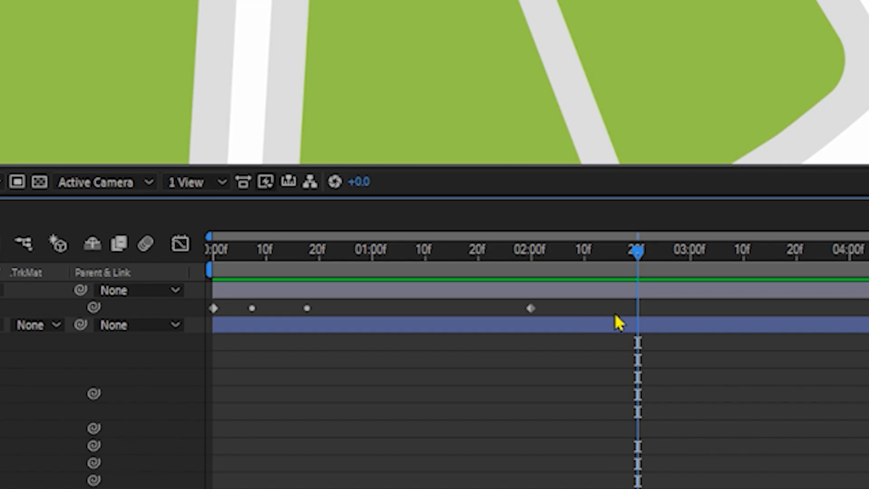
Stretch all the pin's Position keyframes proportionally so the last one falls at 0:00:04:00, and preview the slower motion
left_click_drag(615, 315, 196, 281)
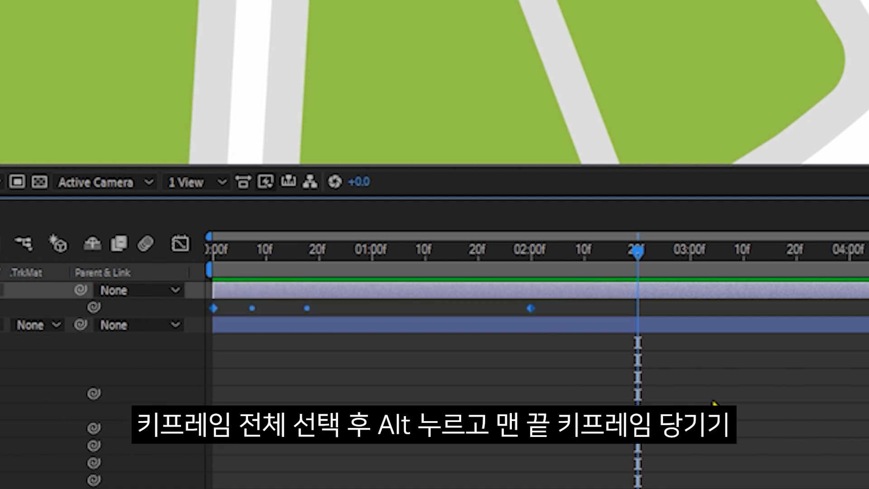
left_click_drag(534, 312, 851, 312)
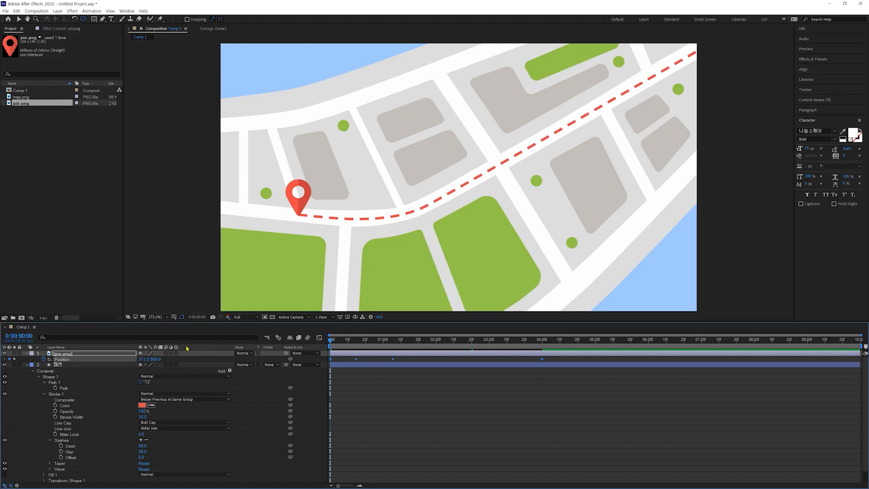
key("space")
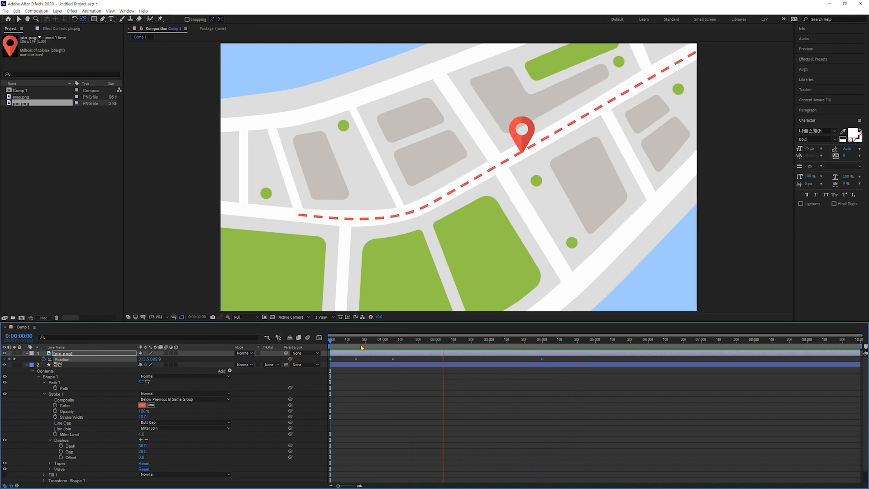
key("space")
key("space")
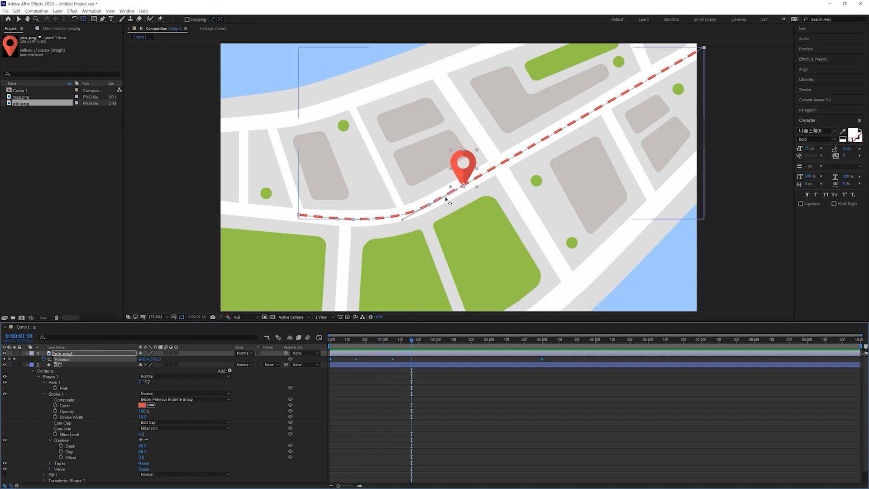
key("space")
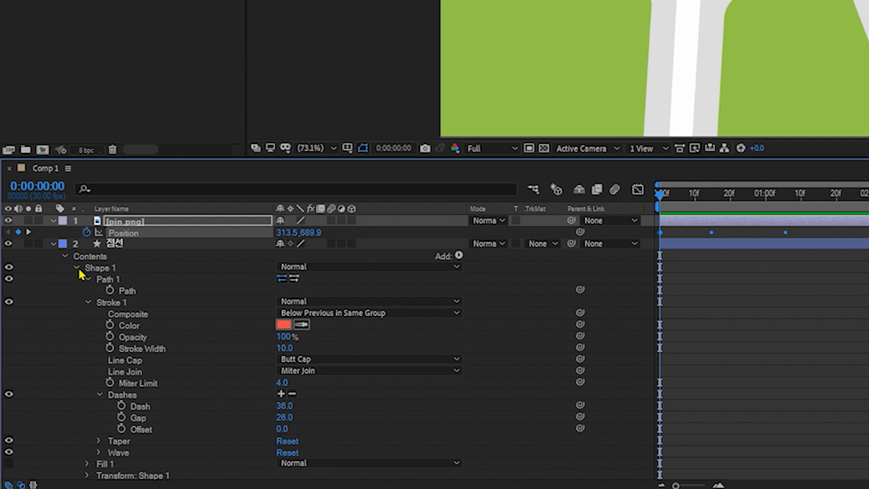
Add Trim Paths to the 점선 layer and try out its End value, leaving it at 100%
left_click(76, 268)
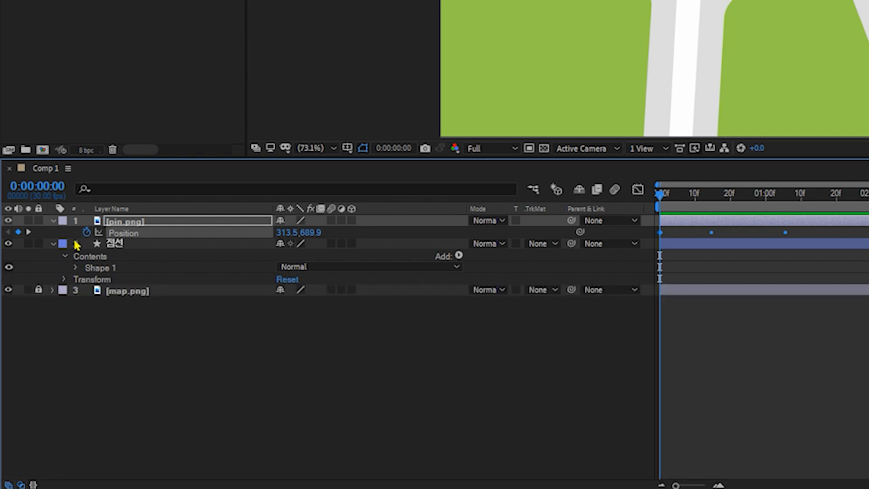
left_click(134, 248)
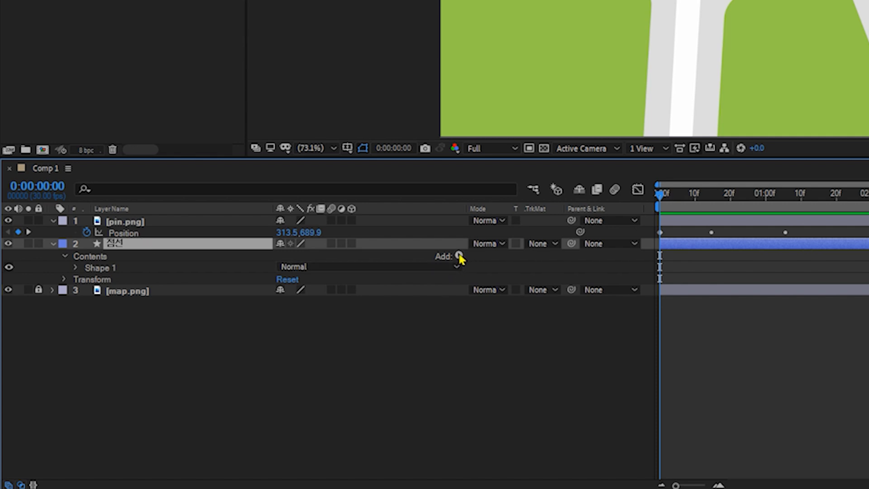
left_click(459, 257)
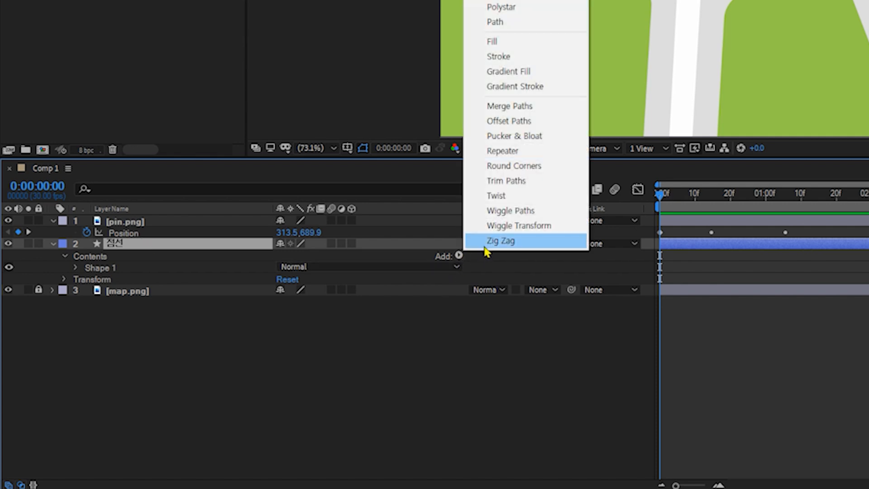
left_click(504, 182)
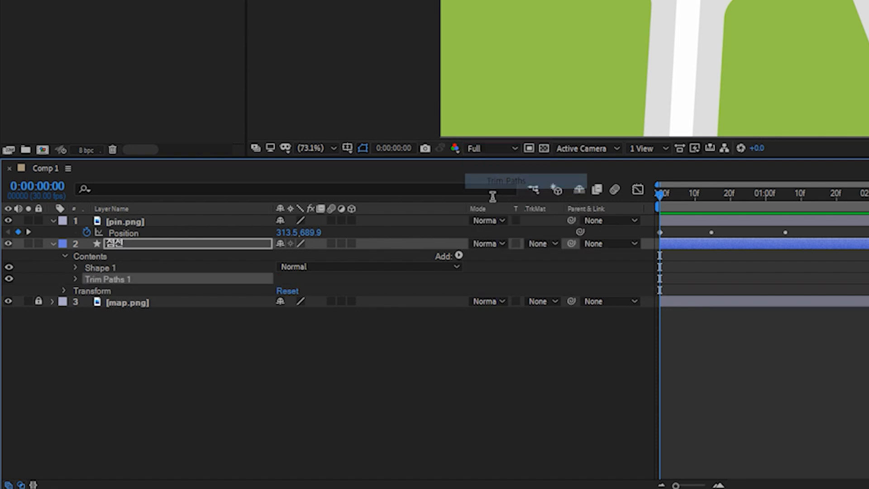
left_click(76, 280)
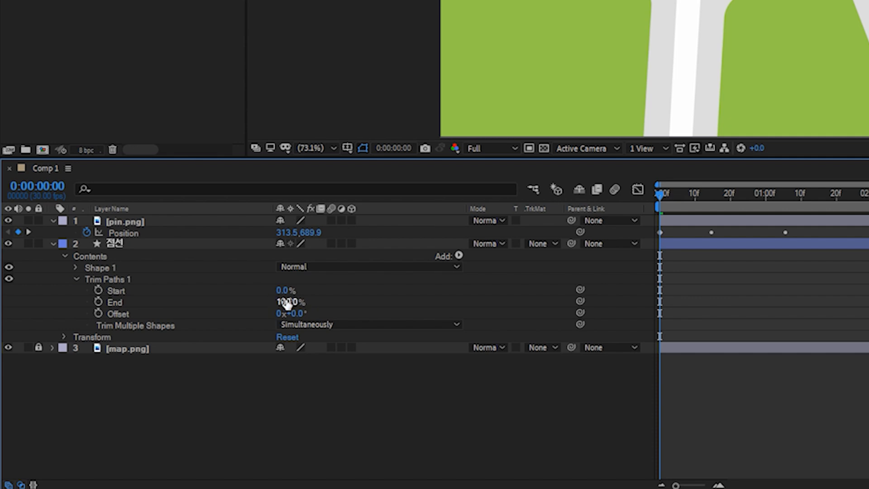
mouse_move(287, 304)
left_mouse_down()
mouse_move(218, 313)
mouse_move(290, 307)
left_mouse_up()
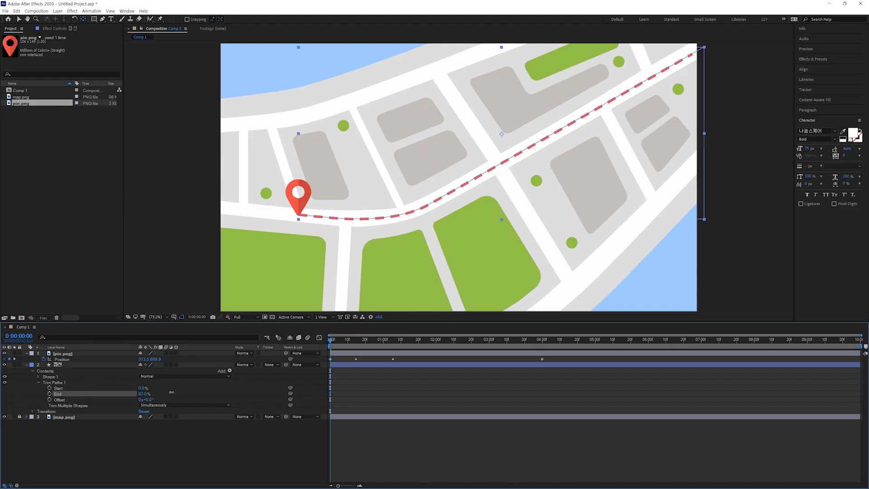
left_click_drag(171, 392, 178, 392)
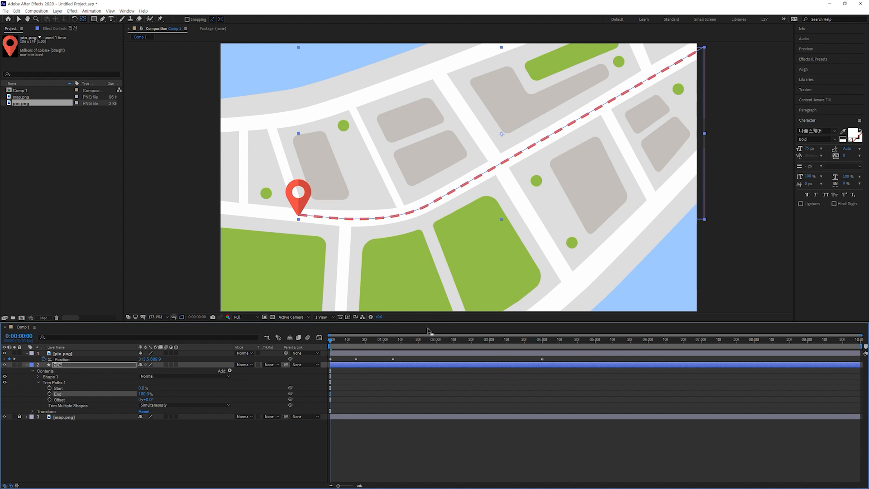
Keyframe the Trim Paths End of the 점선 layer at 0% at 0:00:00:00 and 100% at 0:00:04:00
left_click(49, 394)
type("0")
key("Return")
left_click_drag(350, 349, 542, 351)
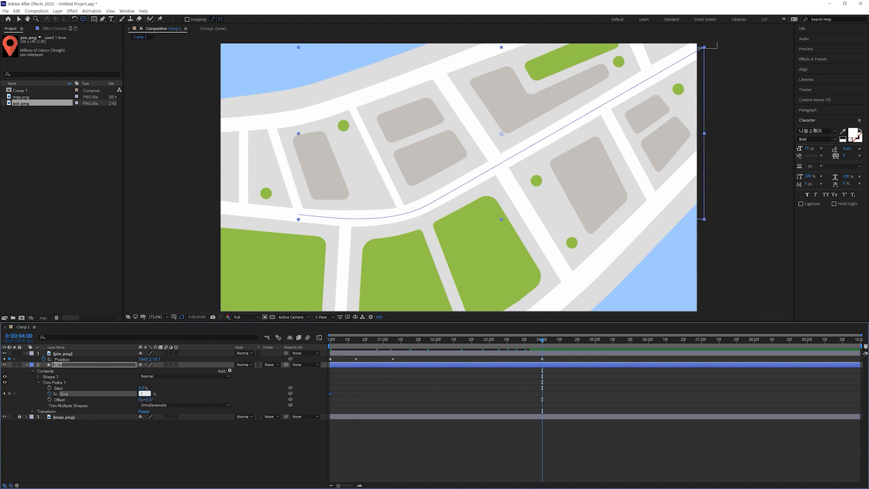
key("Return")
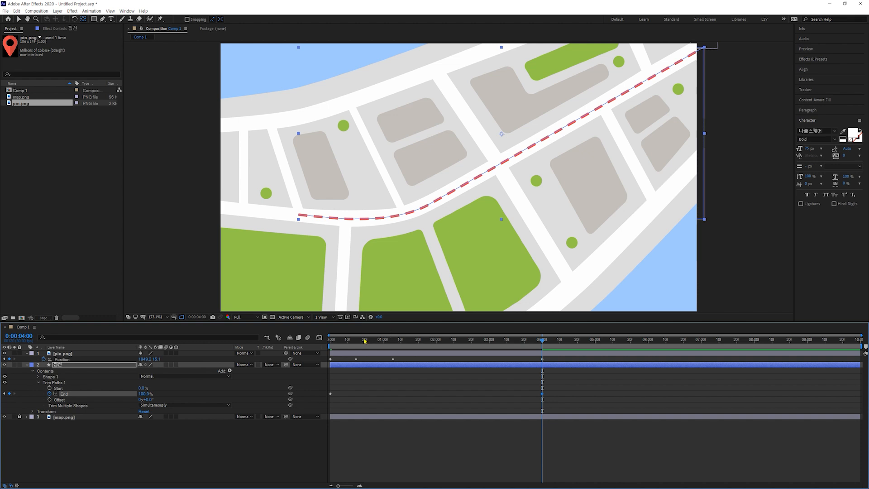
Shorten the work area to just past 0:00:04:00 and preview the pin and dashed line animation from the start
left_click_drag(364, 341, 234, 328)
key("space")
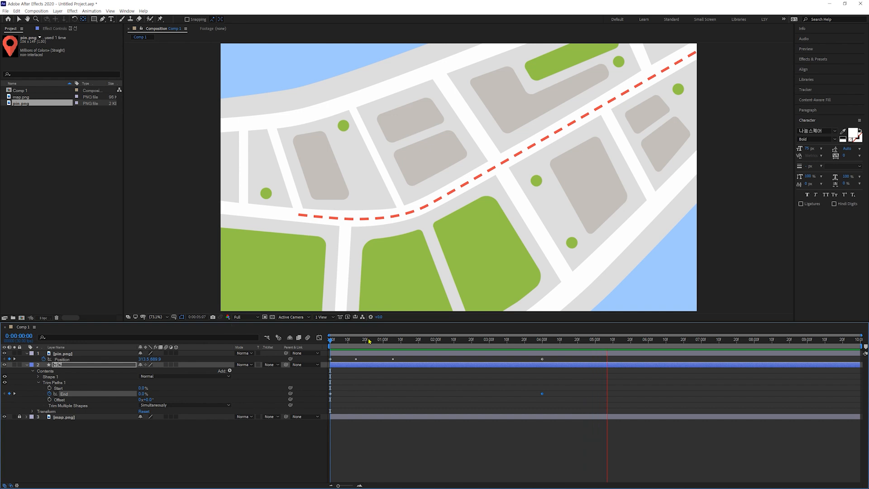
key("space")
key("space")
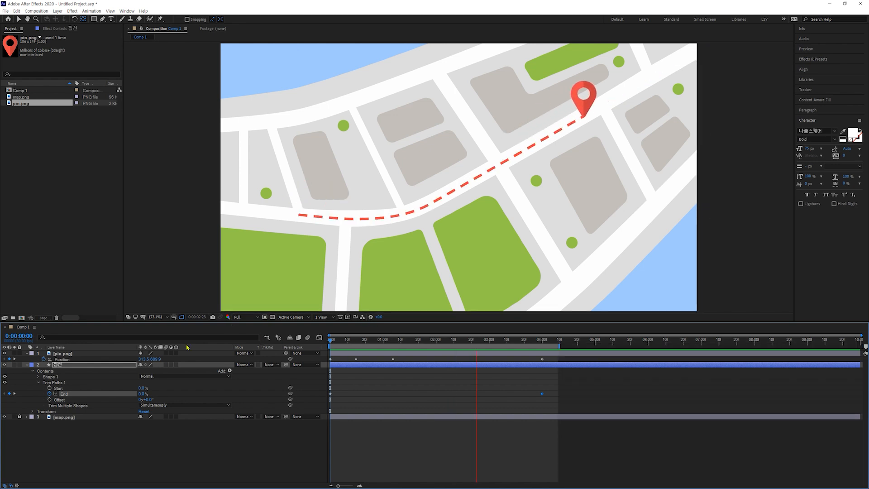